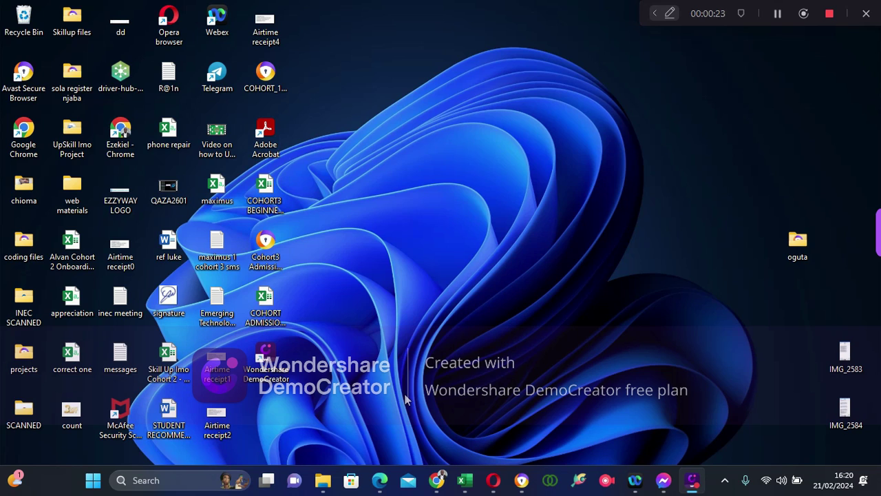
Launch Microsoft Edge from the taskbar.
left_click(381, 487)
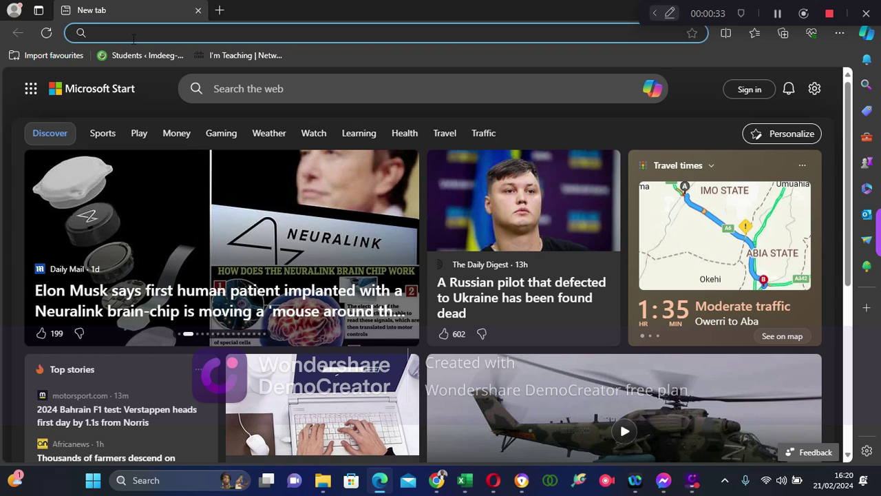
Go to gmail.com by entering 'gma' and accepting the suggestion.
type("gma")
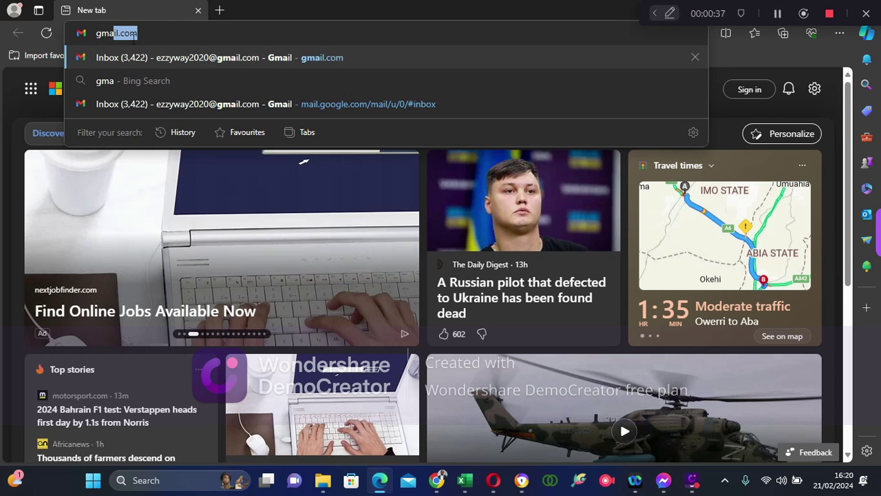
key("Return")
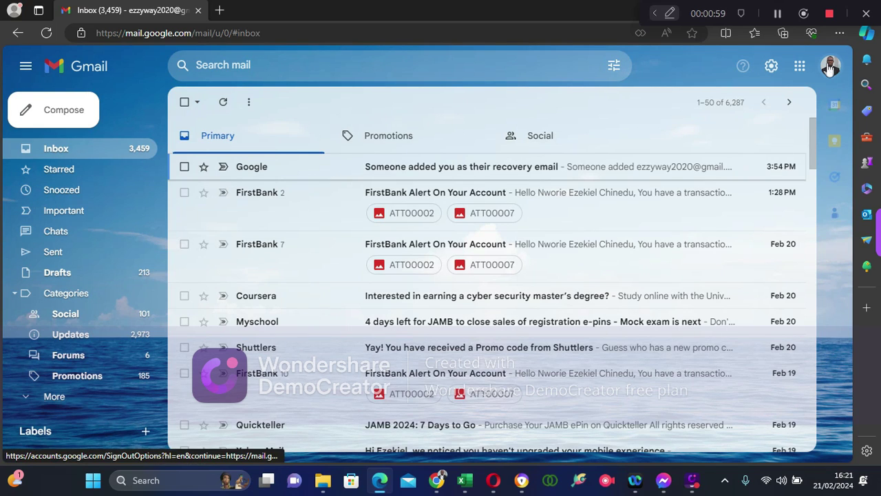
Choose 'Add another account' from the Google account panel.
left_click(830, 67)
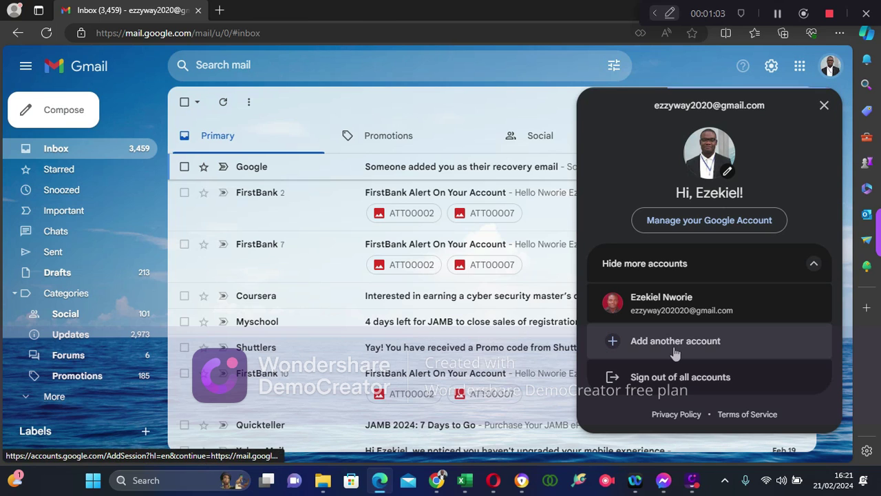
left_click(678, 350)
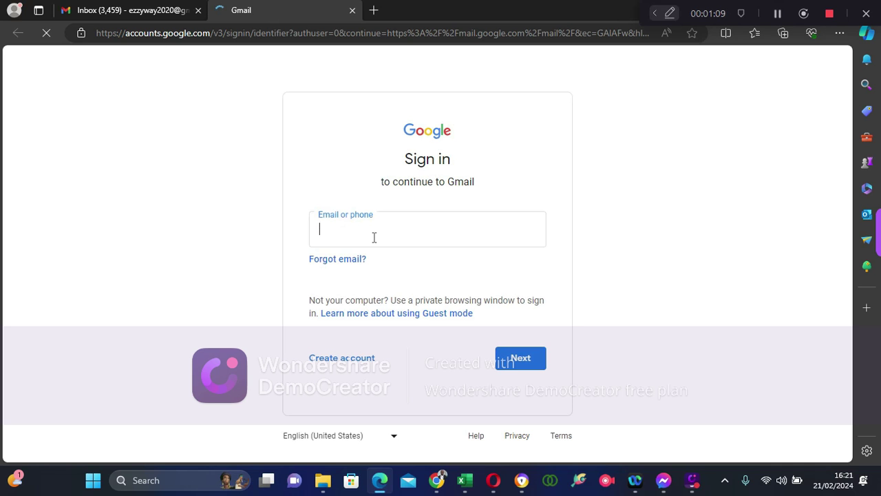
Enter the second account's e-mail address and continue to the password page.
left_click(348, 237)
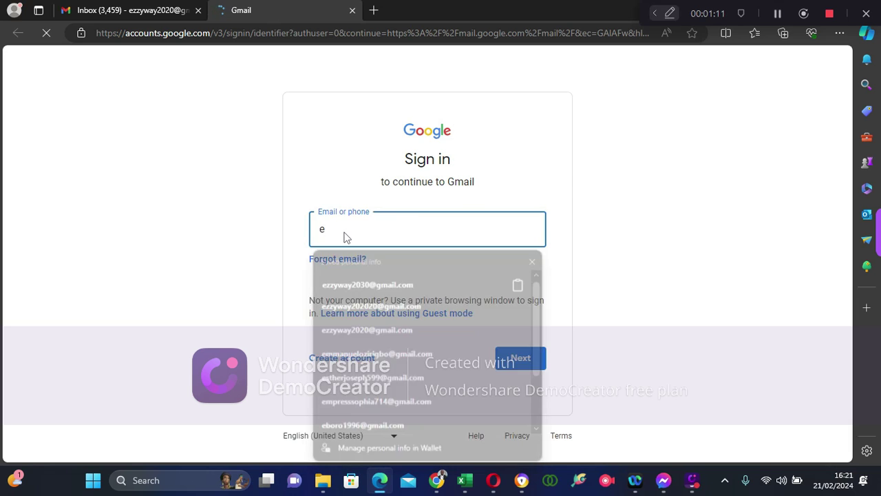
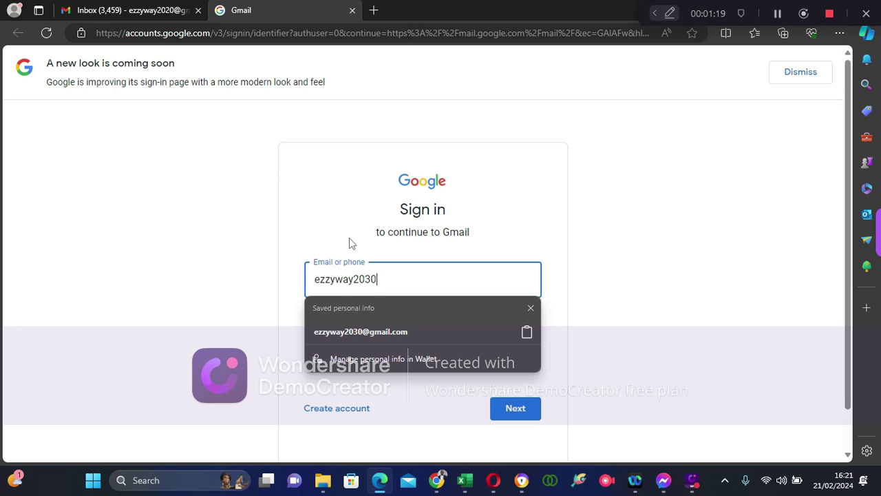
left_click(562, 275)
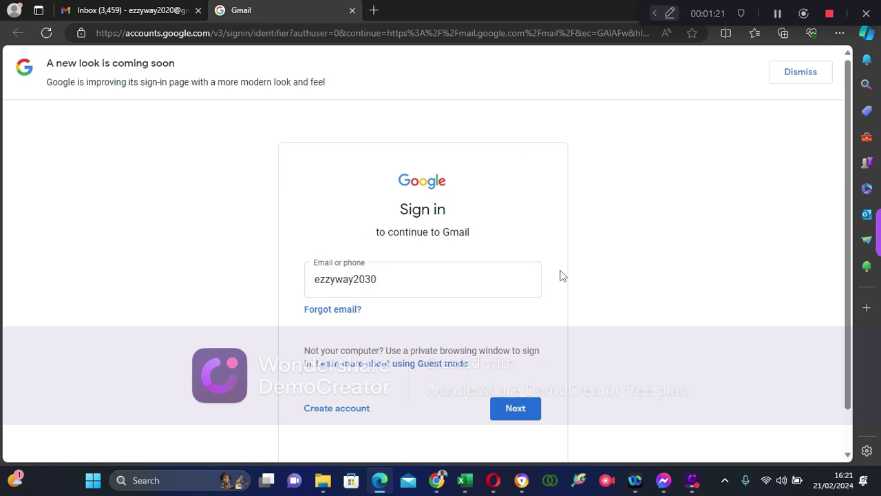
left_click(529, 409)
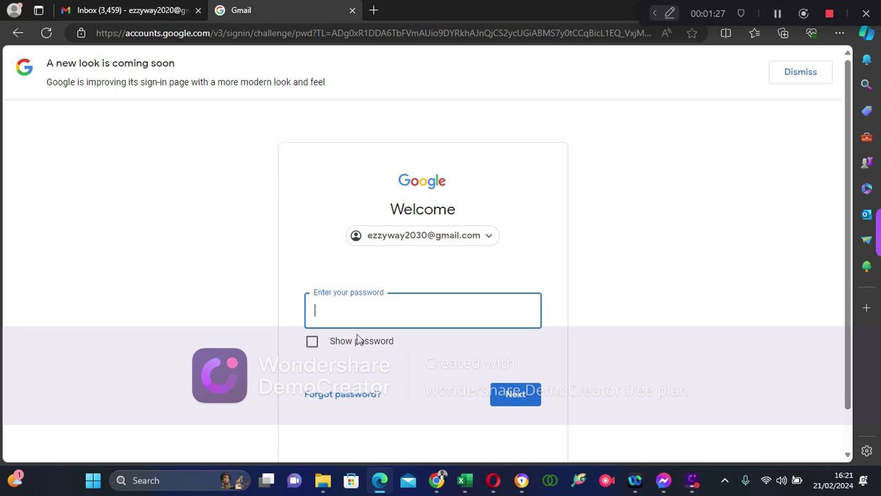
Enter the account password, correcting the capital letter, and sign in.
type("••••")
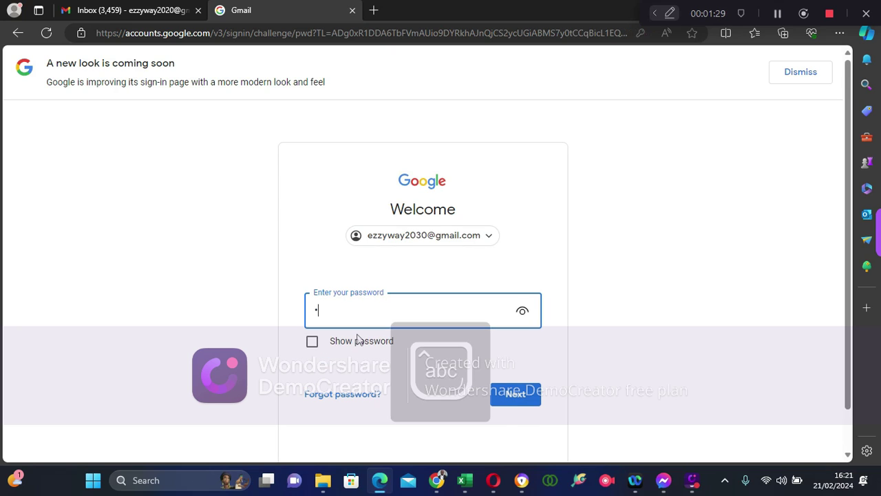
type("••")
key("BackSpace")
key("BackSpace")
key("BackSpace")
key("BackSpace")
key("BackSpace")
key("Caps_Lock")
type("•")
key("Caps_Lock")
type("••••••••")
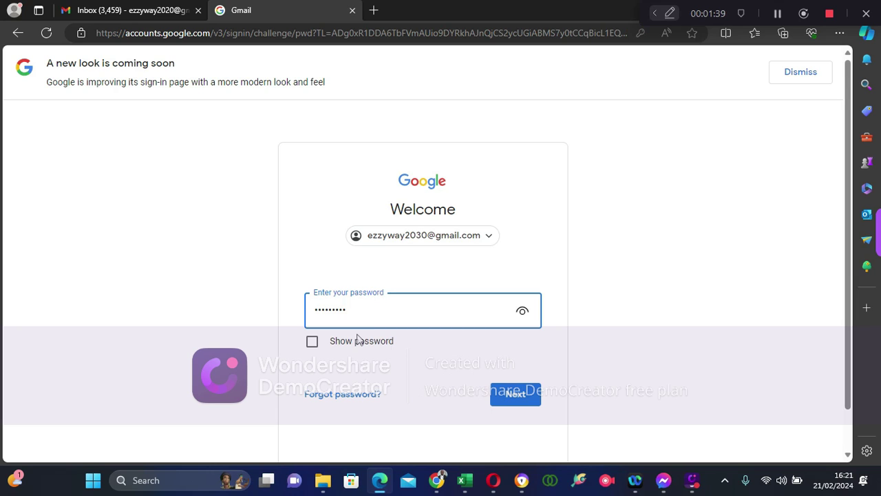
type("•••")
left_click(516, 399)
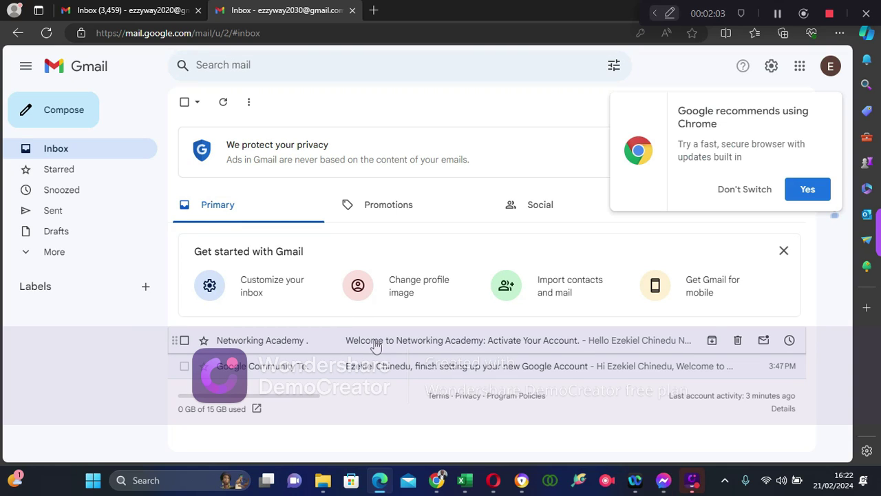
Decline switching browsers, then use Activate account in the Networking Academy welcome email.
left_click(736, 191)
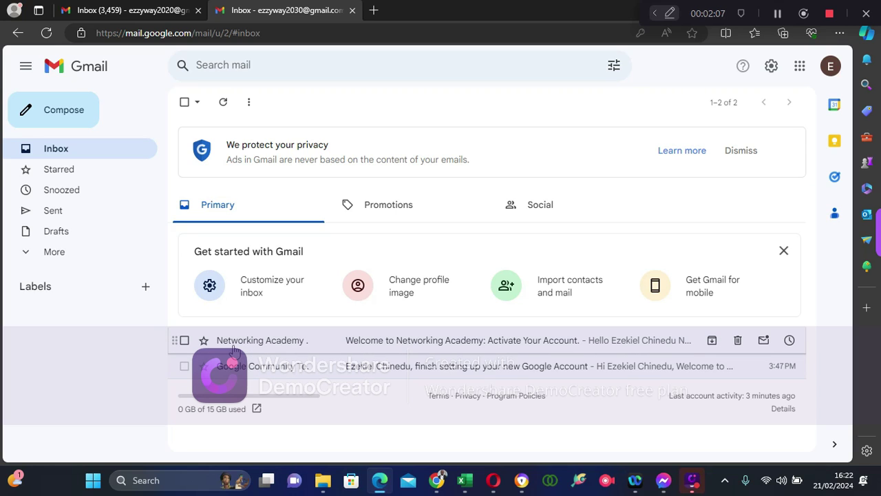
left_click(387, 344)
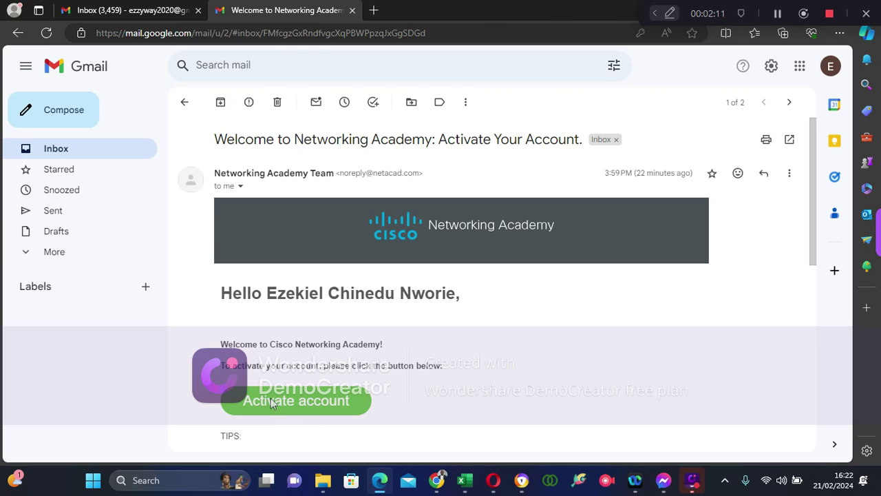
left_click(271, 398)
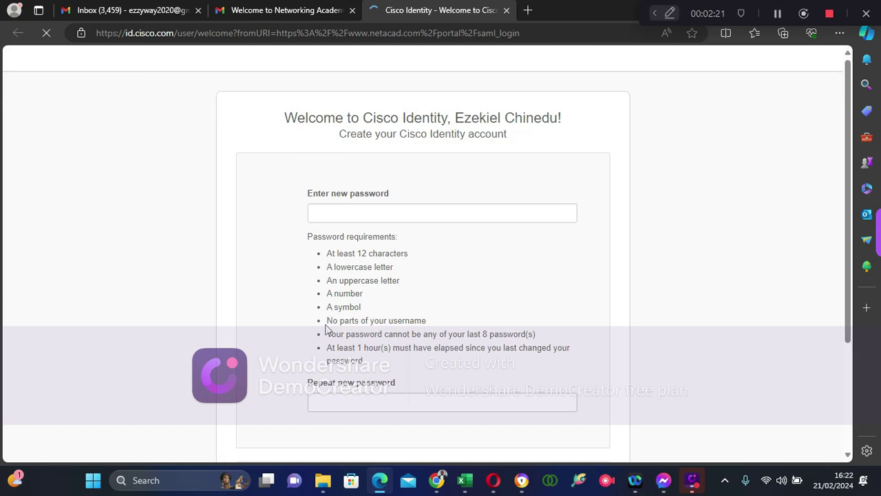
Enter the new account password in both the new and repeat password fields.
left_click(348, 248)
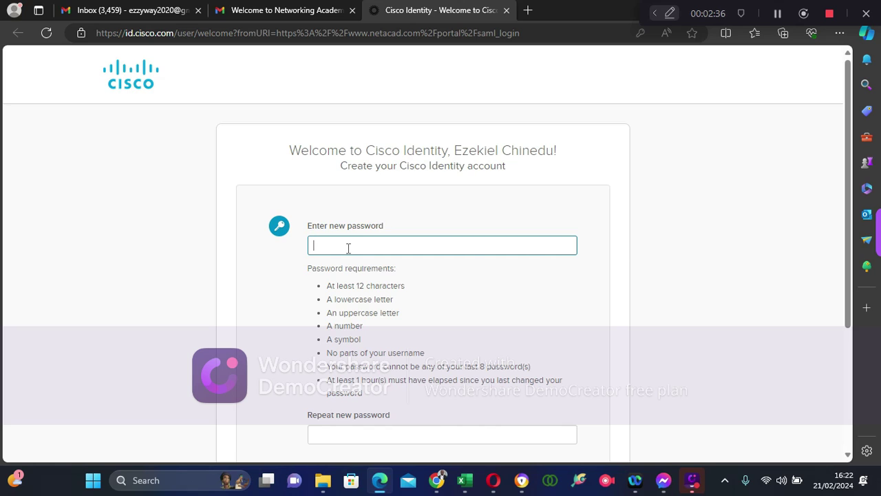
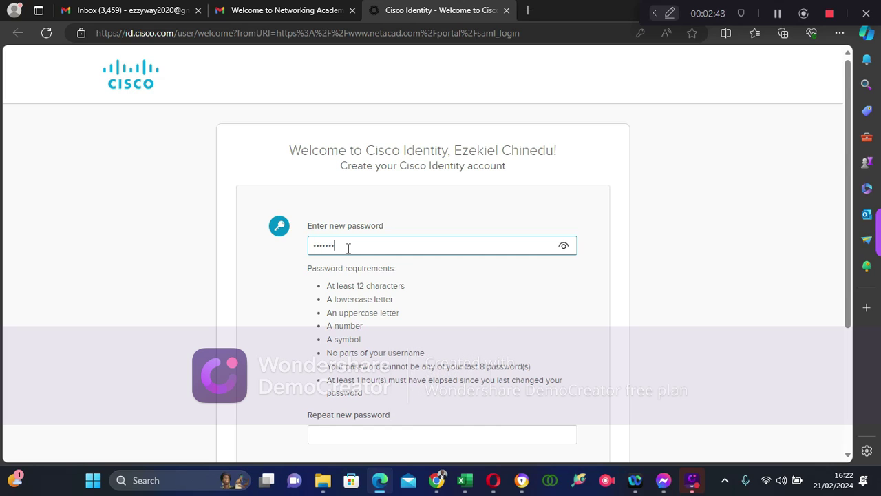
left_click(352, 436)
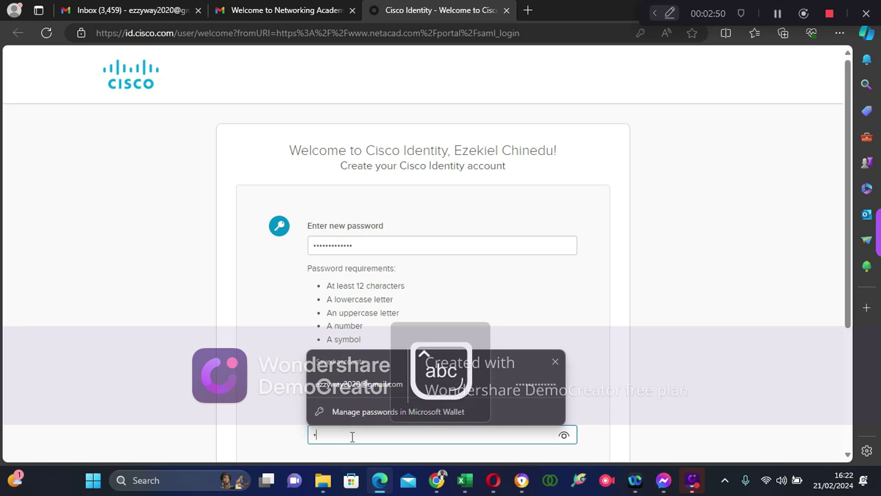
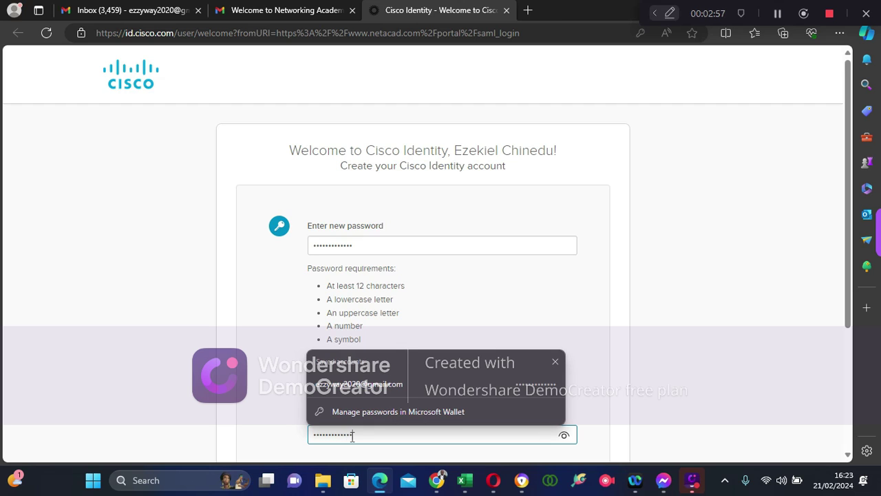
left_click(731, 354)
scroll(488, 397, "down", 3)
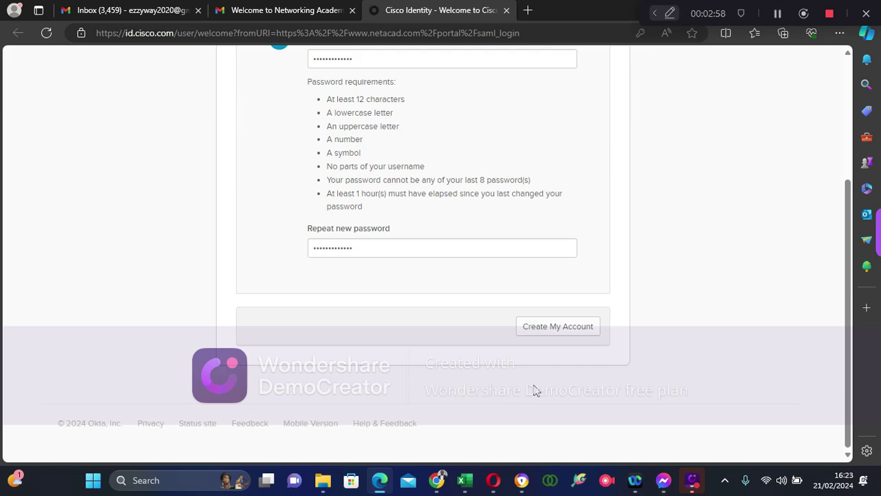
Create the Cisco account and update Edge's saved password for the site.
left_click(544, 336)
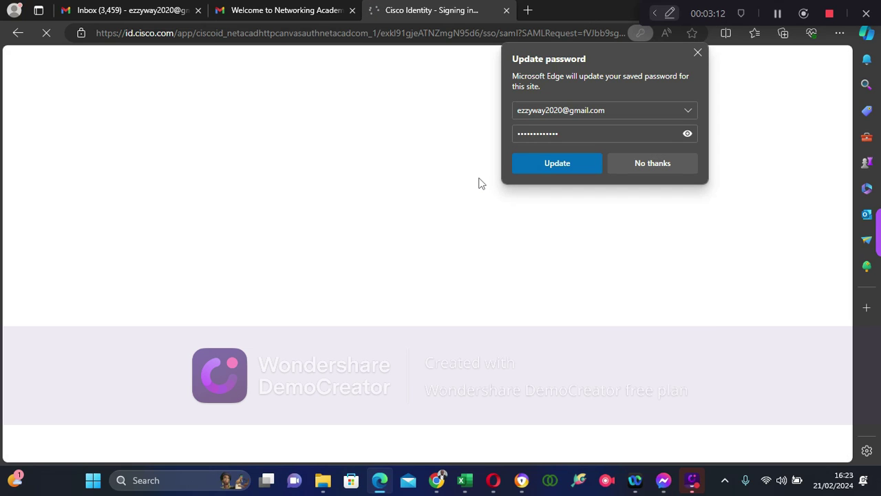
left_click(551, 170)
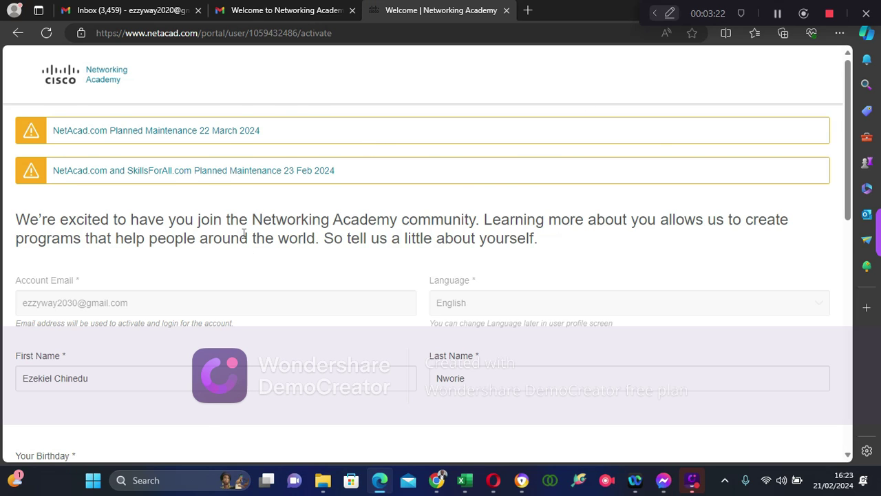
Review the profile form and edit the First Name entry.
scroll(241, 241, "down", 2)
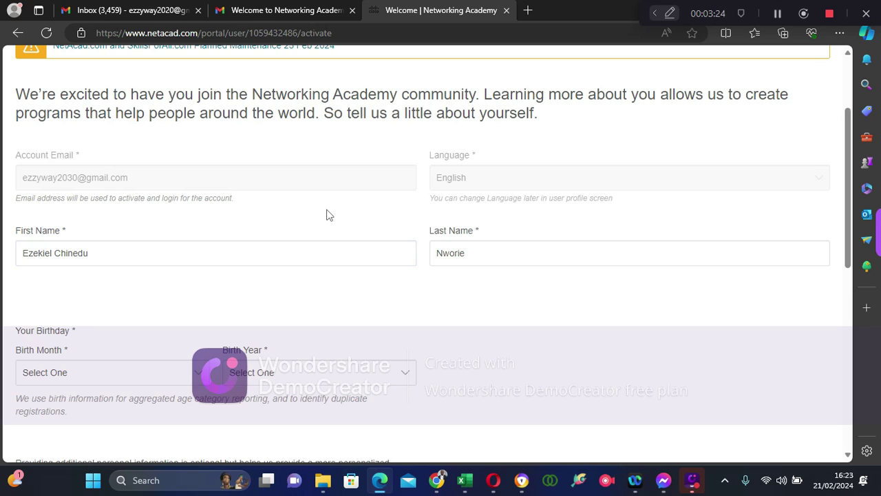
scroll(521, 172, "up", 1)
scroll(358, 179, "down", 1)
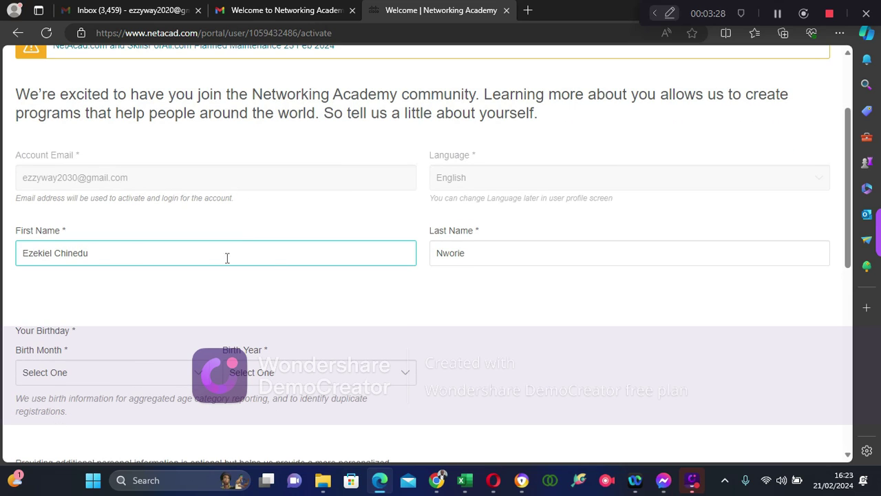
left_click(121, 252)
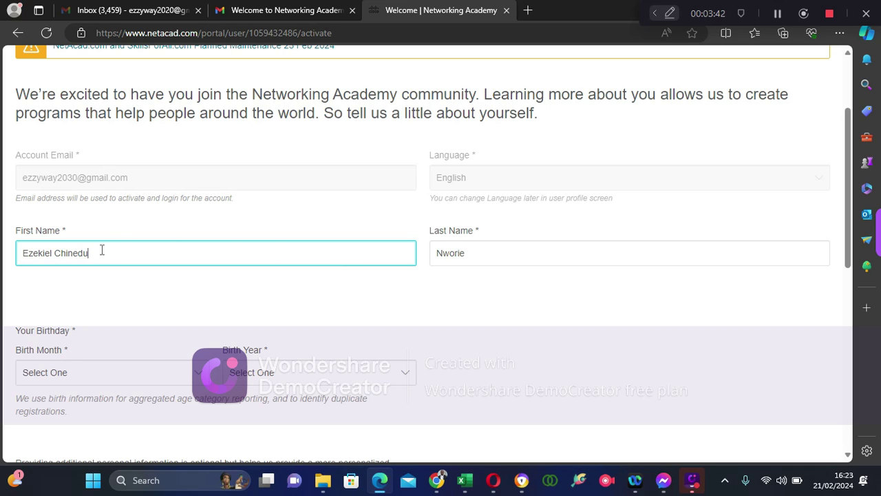
Set the birth month to November and the birth year to 1985.
scroll(113, 256, "down", 2)
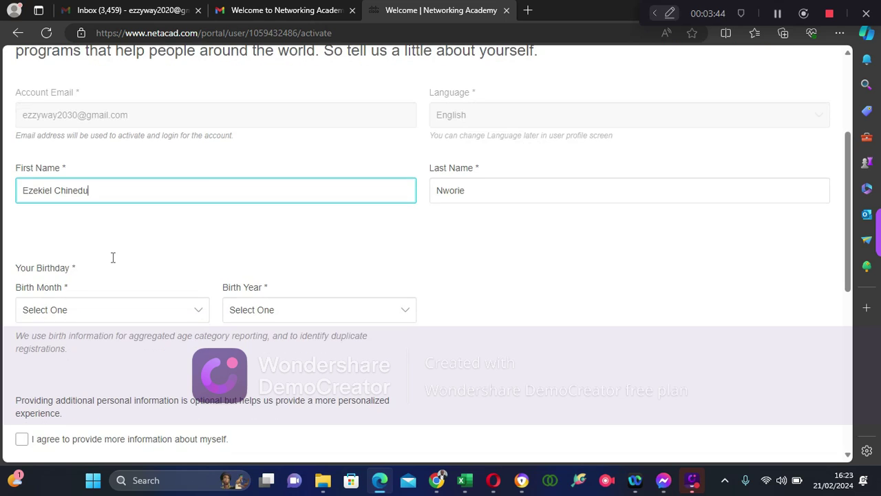
scroll(124, 296, "down", 1)
scroll(144, 260, "down", 1)
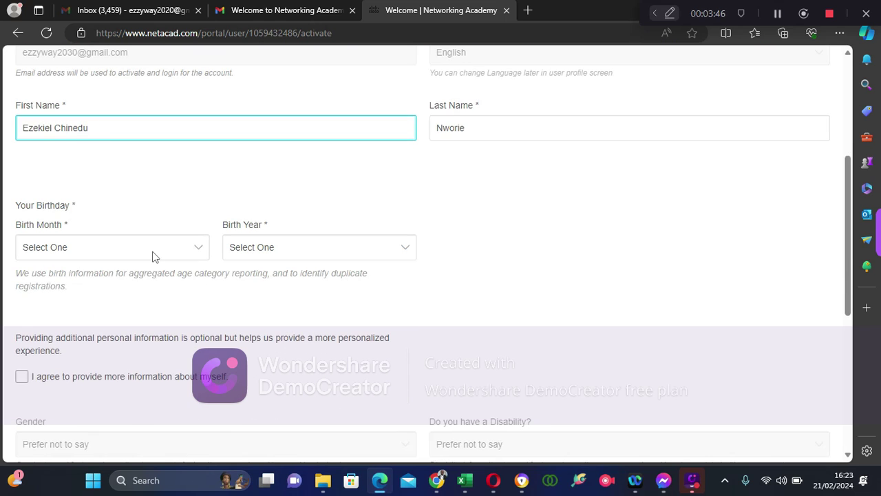
left_click(153, 253)
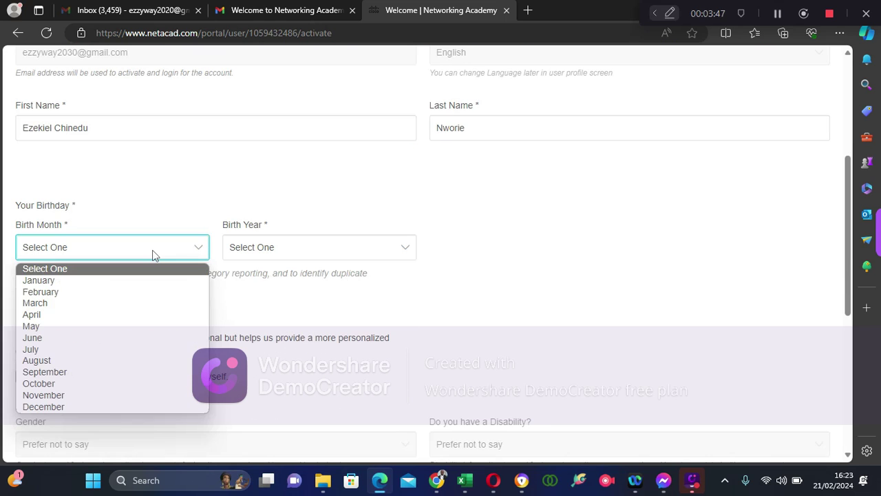
left_click(65, 394)
left_click(275, 249)
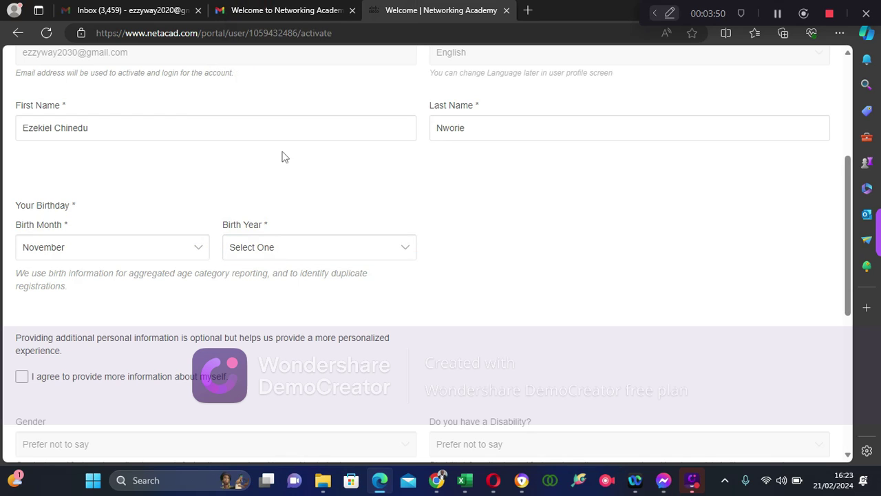
left_click(281, 248)
scroll(264, 178, "down", 5)
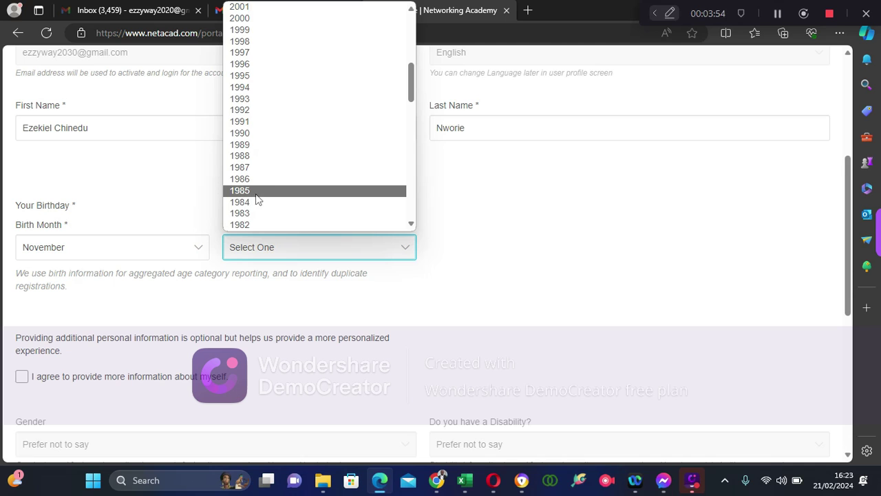
left_click(251, 191)
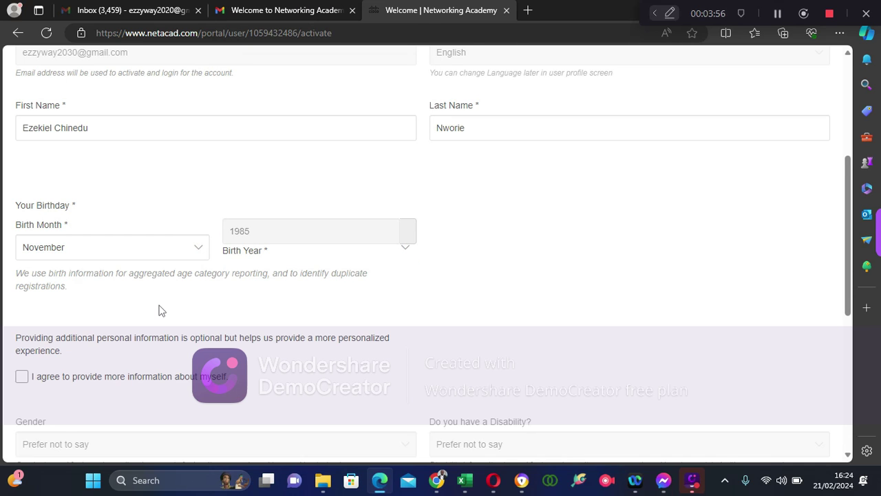
scroll(212, 307, "down", 2)
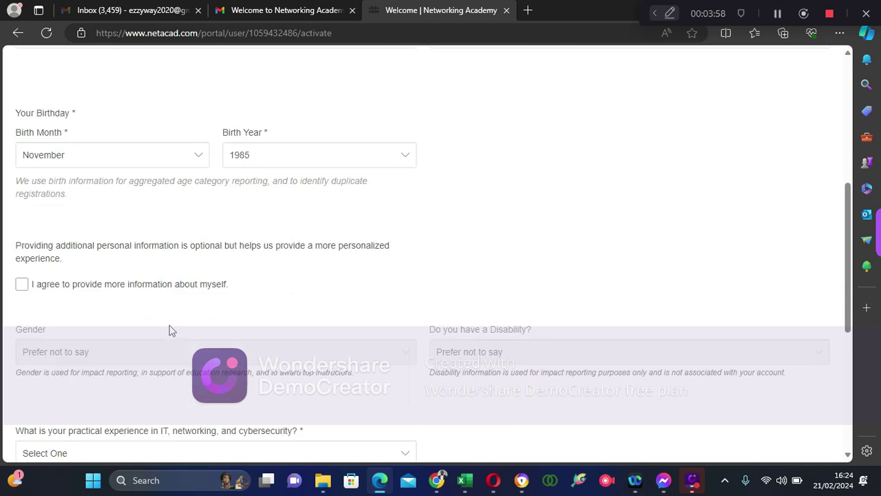
Agree to provide more information, setting Gender to Male and Disability to No.
left_click(22, 255)
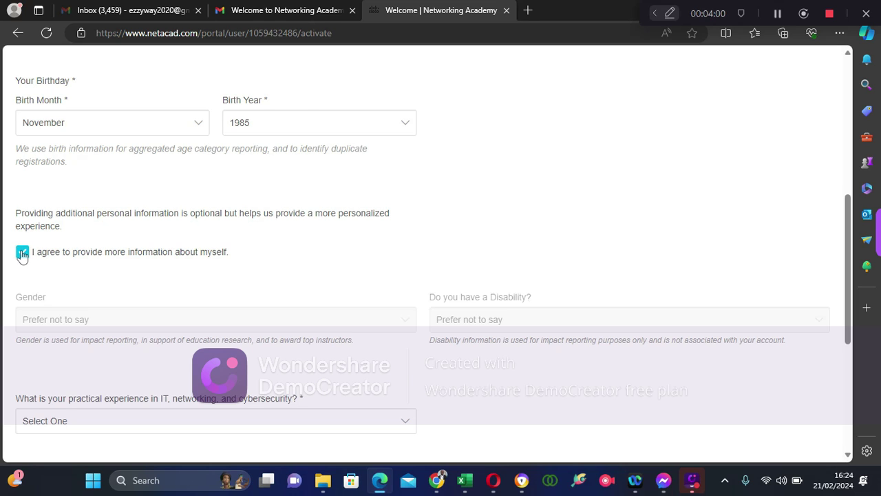
scroll(396, 257, "down", 1)
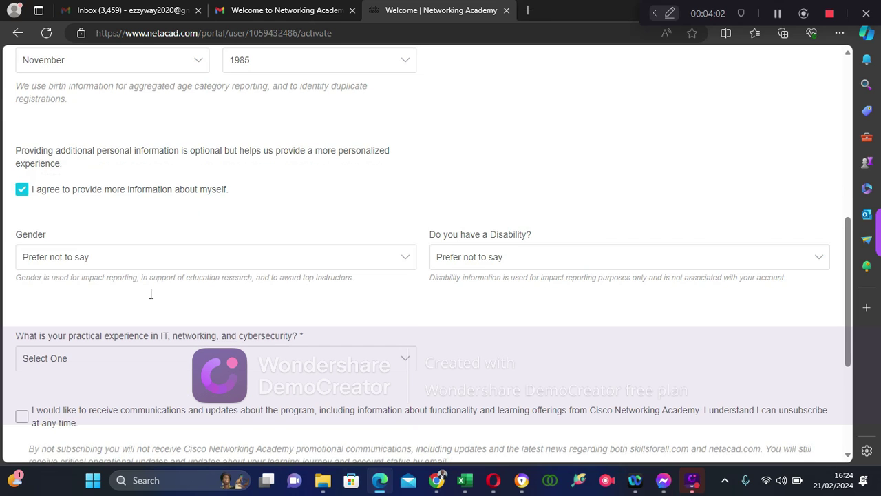
left_click(101, 258)
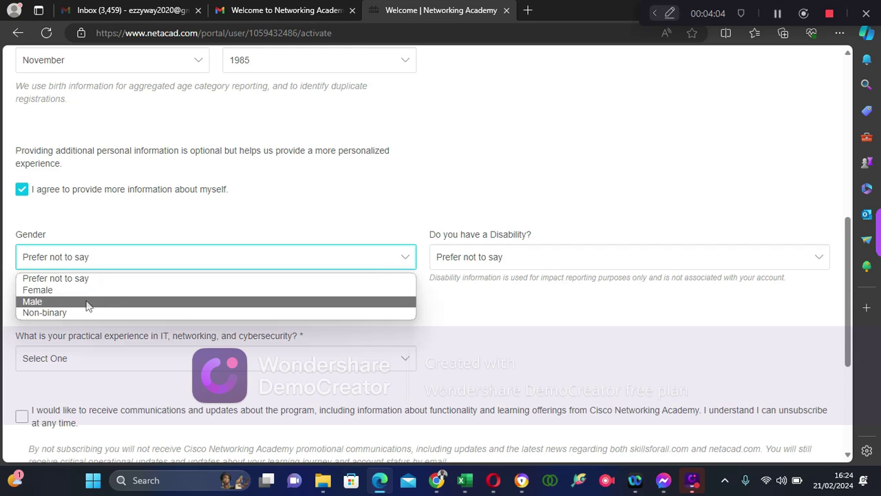
left_click(53, 301)
left_click(477, 257)
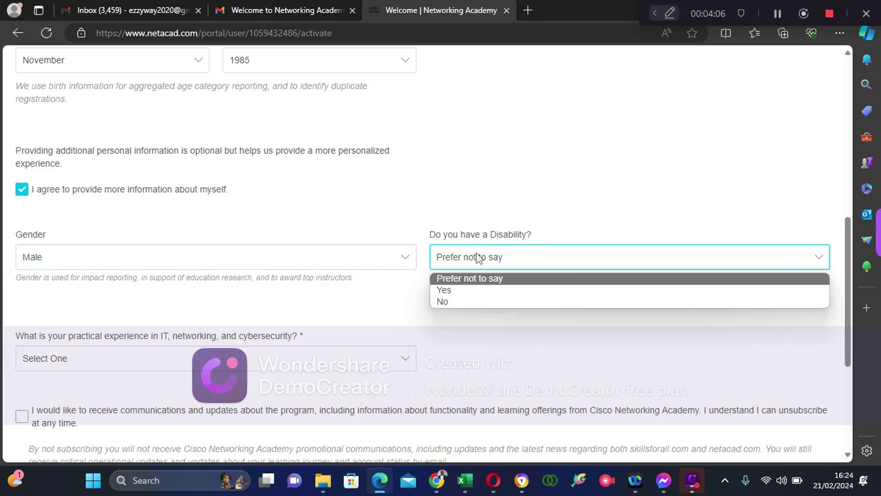
left_click(446, 304)
Set IT experience to 'Less than one year' and opt in to program communications.
scroll(178, 326, "down", 2)
left_click(74, 234)
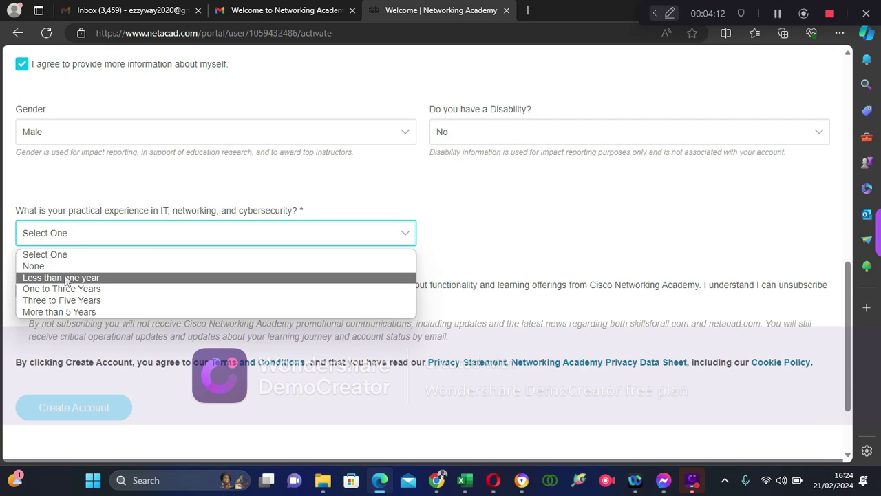
left_click(67, 279)
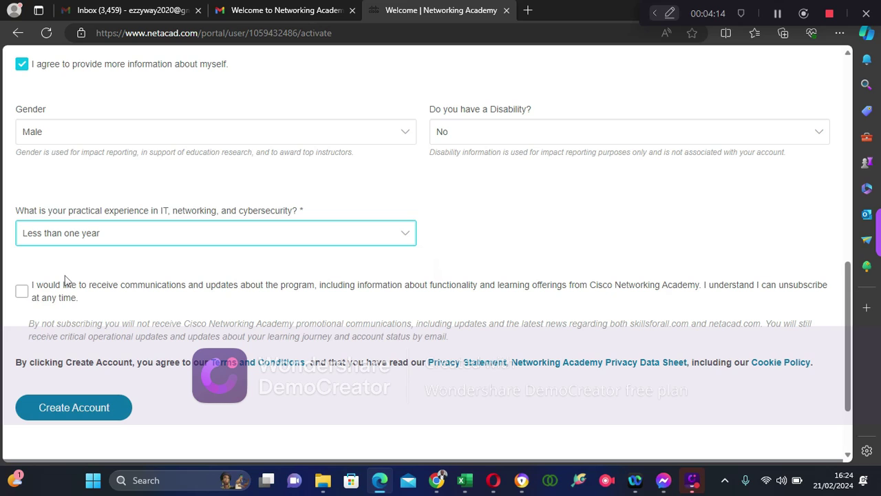
left_click(22, 291)
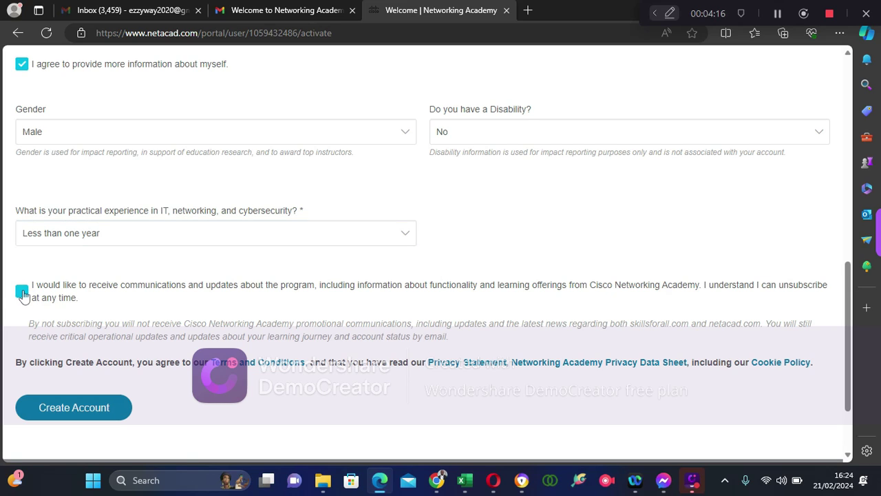
Submit the account form and save the profile to reach the I'm Learning page.
left_click(71, 408)
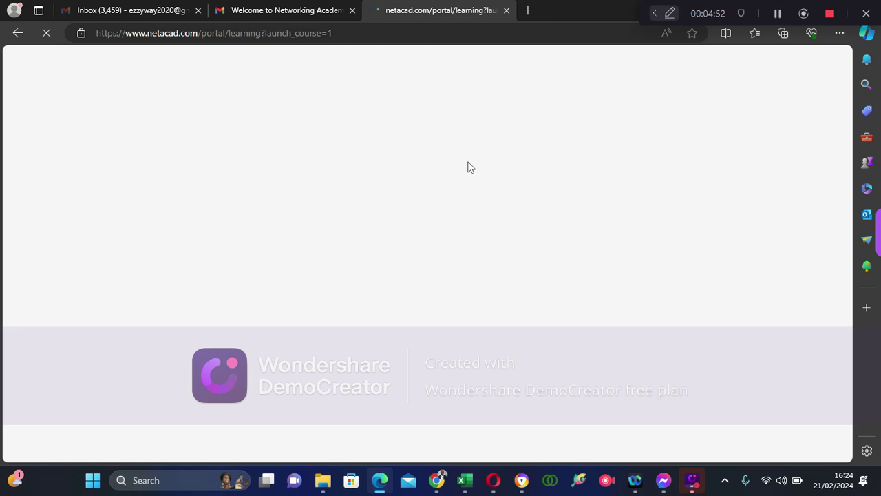
mouse_move(440, 488)
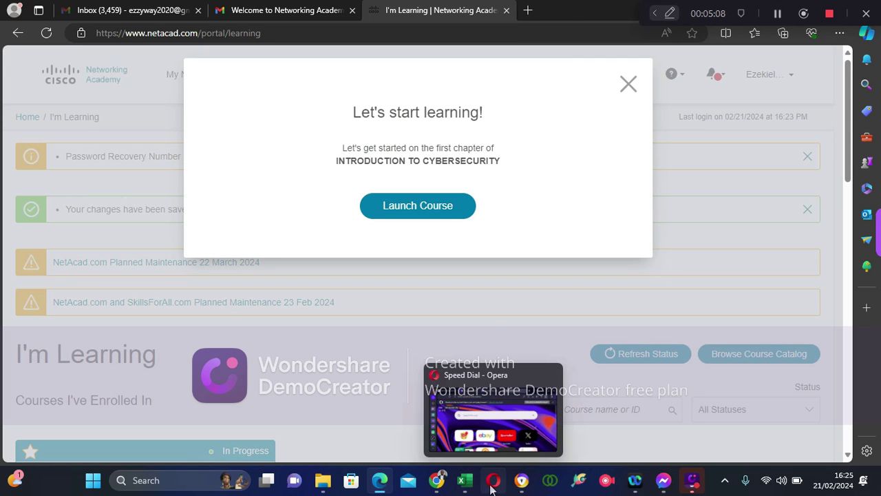
left_click(495, 480)
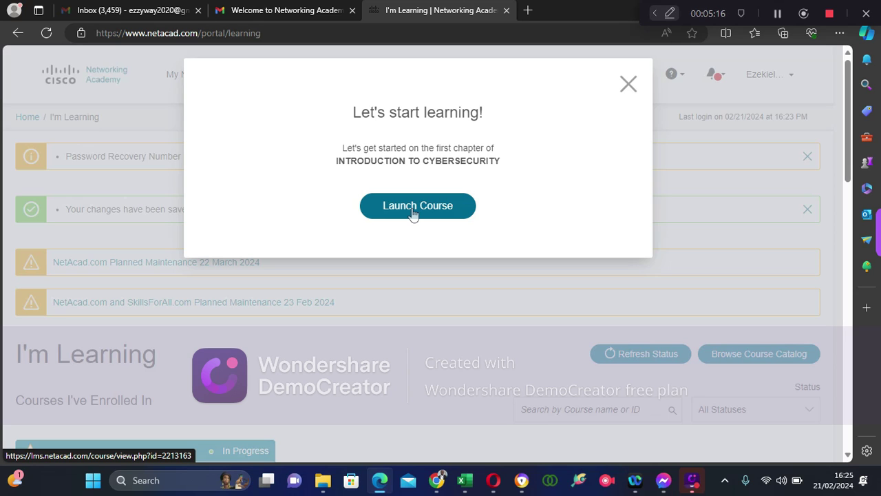
Dismiss the 'Let's start learning!' popup and launch the enrolled Introduction to Cybersecurity course.
left_click(630, 87)
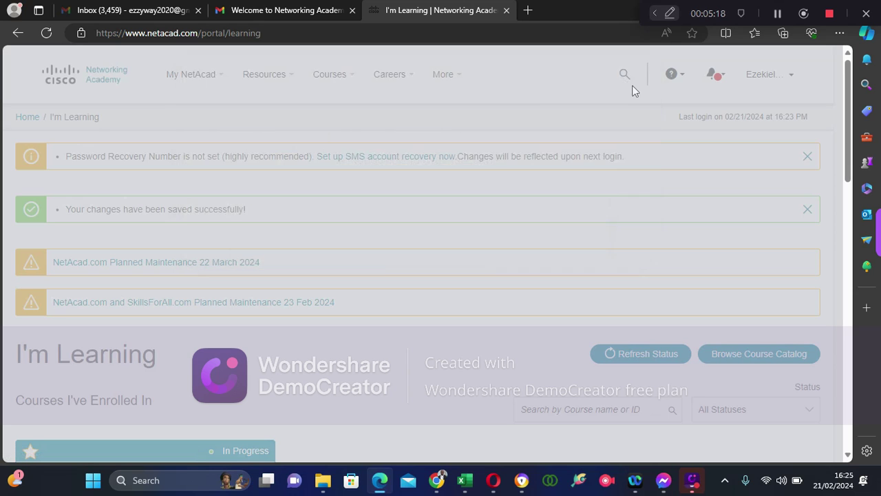
scroll(309, 310, "down", 4)
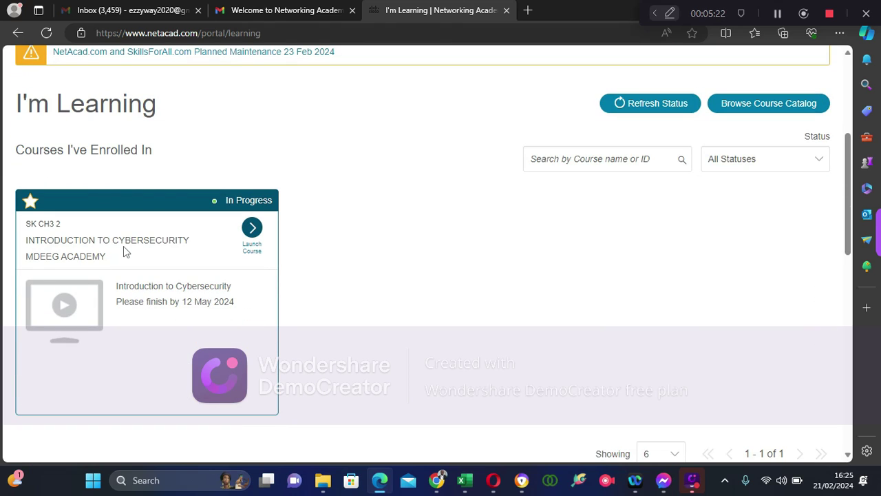
left_click(252, 230)
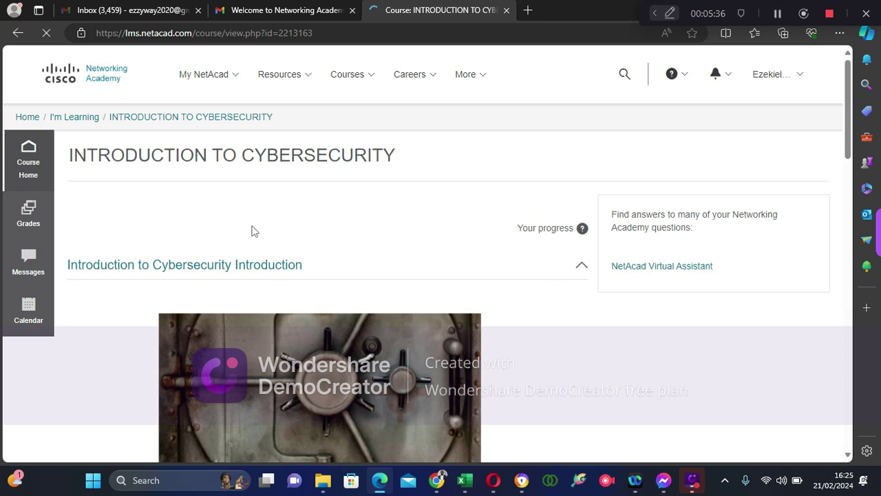
Browse the Introduction to Cybersecurity chapters and end the Welcome tour.
scroll(273, 269, "down", 5)
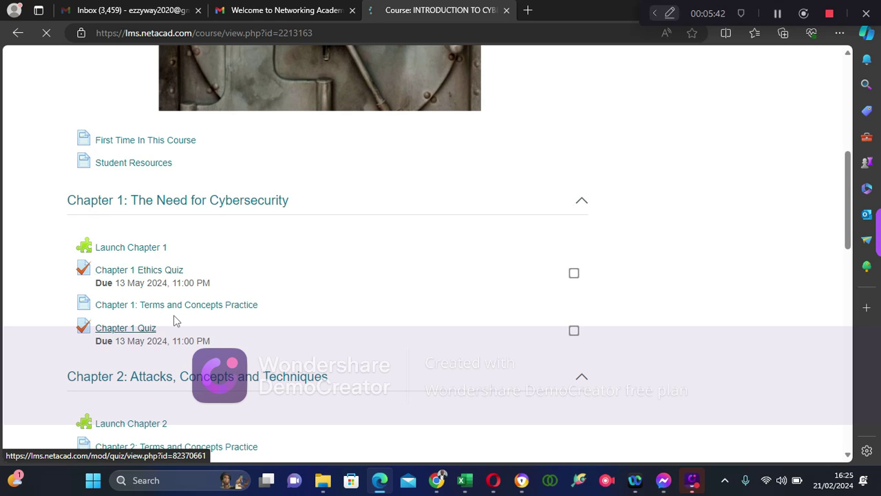
scroll(138, 330, "down", 2)
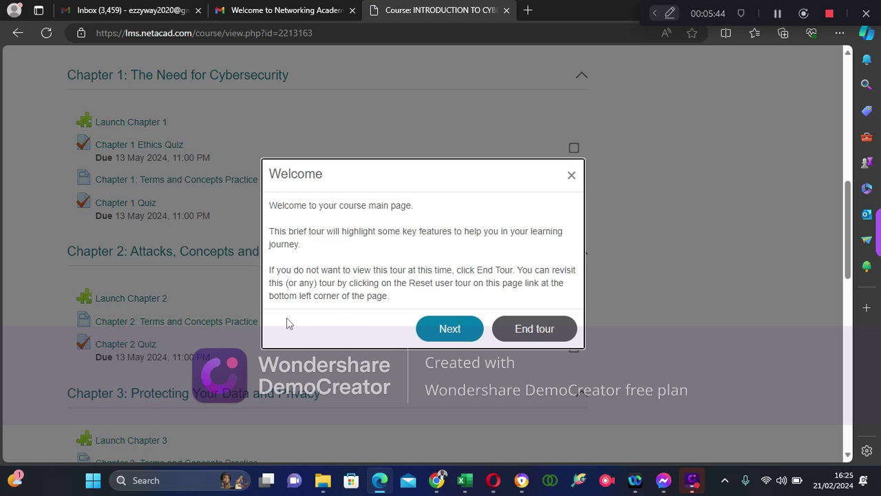
left_click(525, 329)
scroll(213, 303, "up", 3)
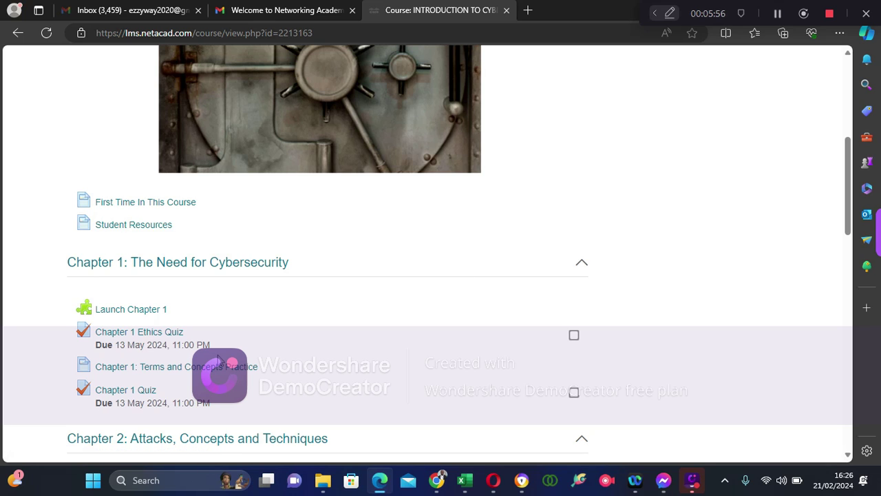
Open a new blank browser tab beside the course tab.
scroll(217, 358, "down", 1)
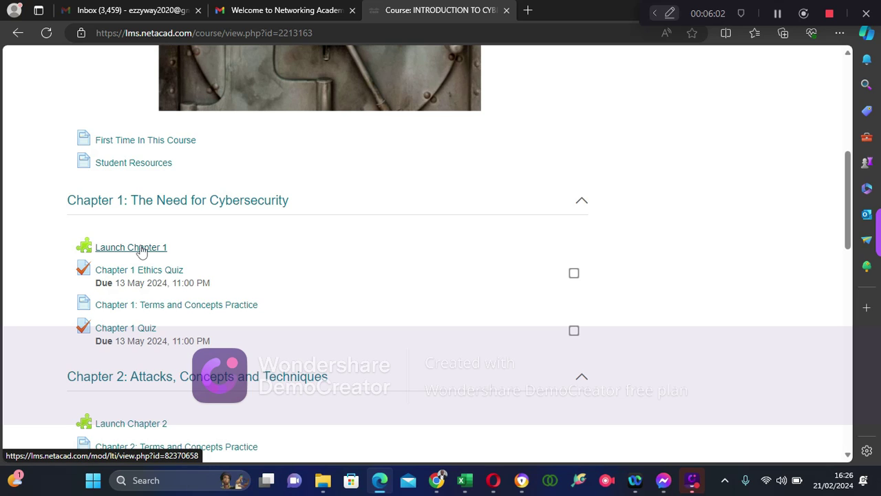
scroll(571, 183, "up", 5)
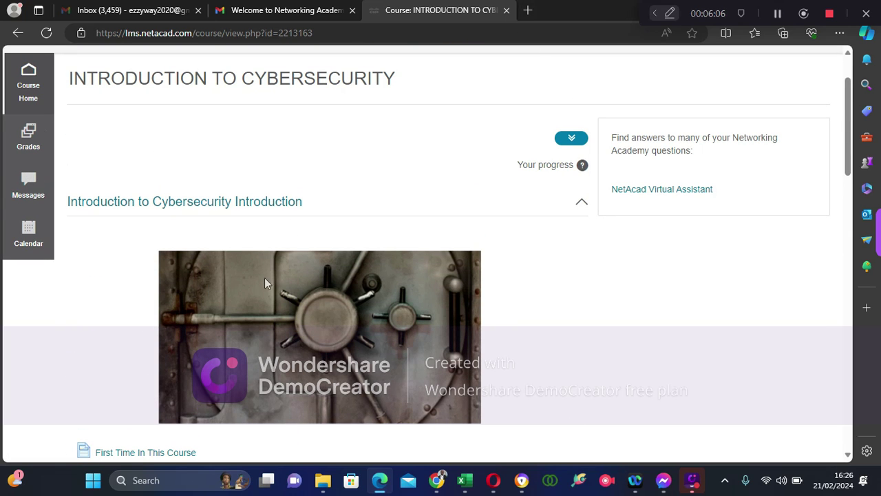
left_click(527, 11)
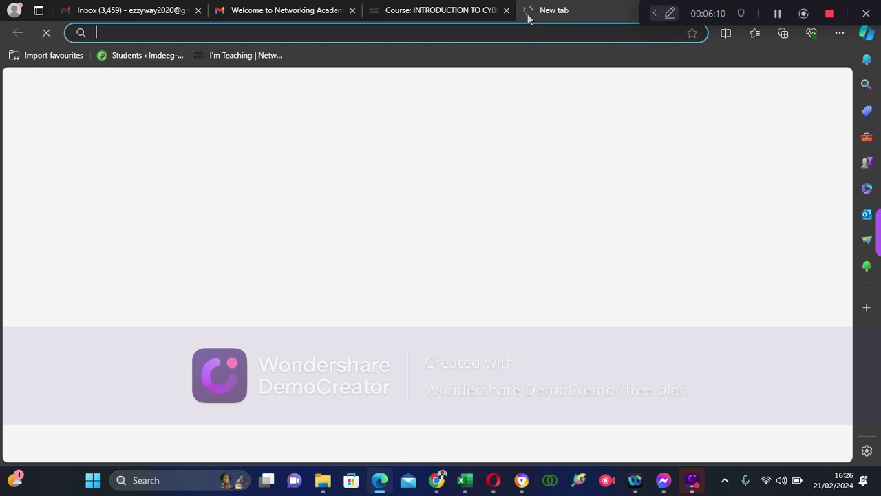
Go to netacad.com in the new tab to load the Networking Academy home page.
type("n")
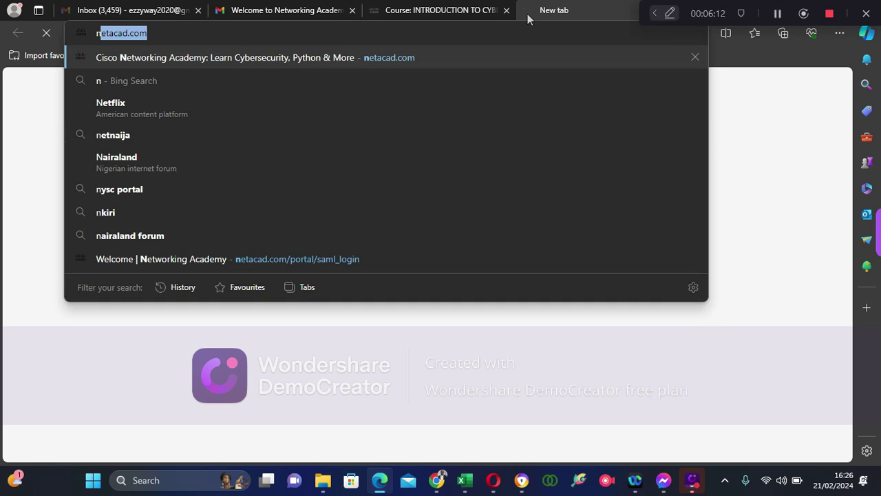
type("et")
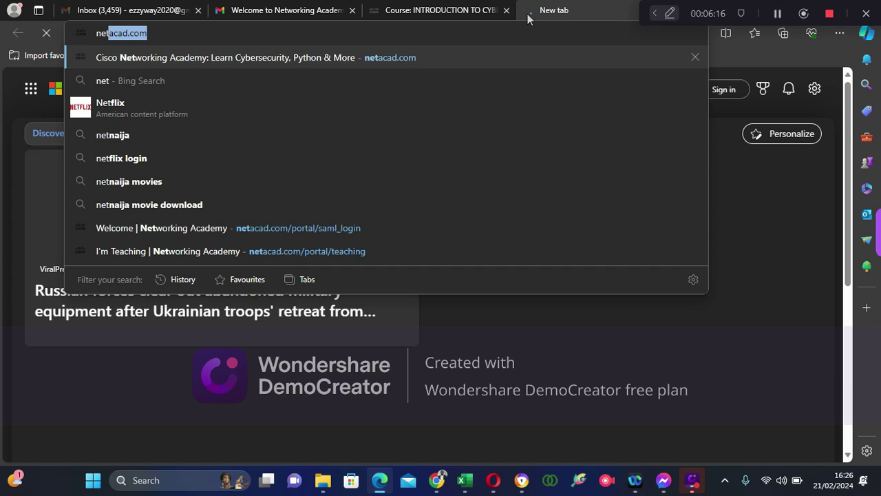
type("acad.")
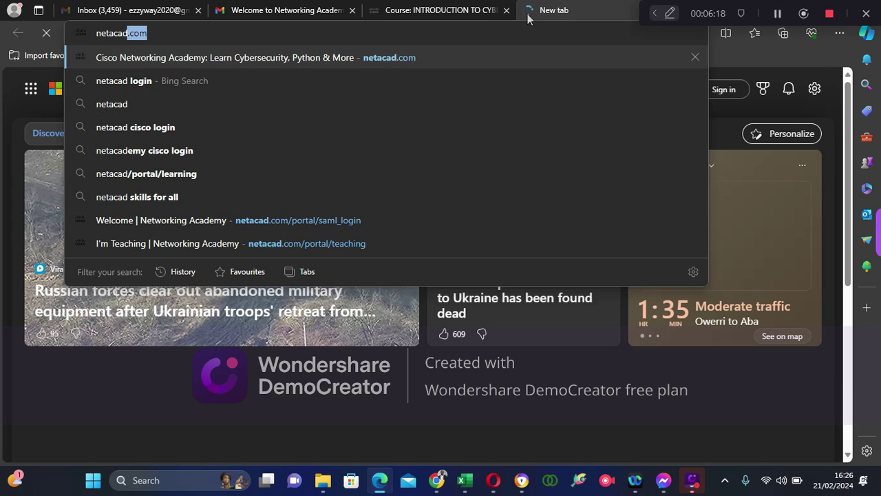
type("com")
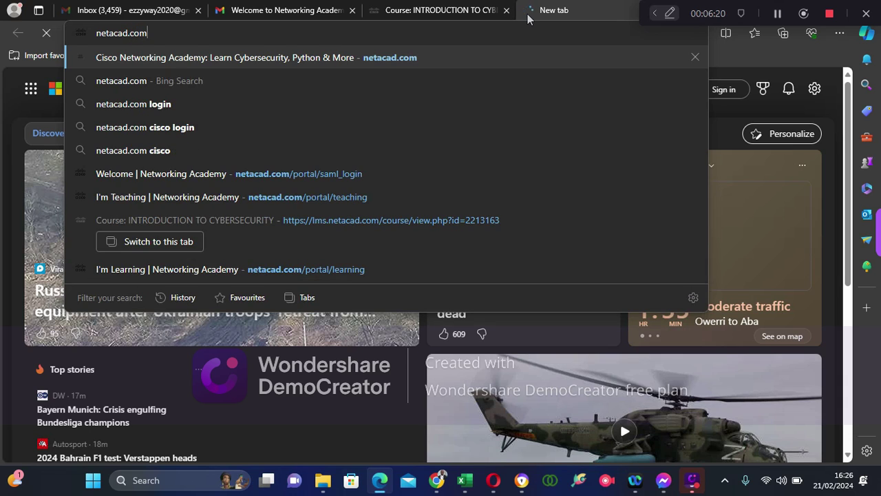
key("Return")
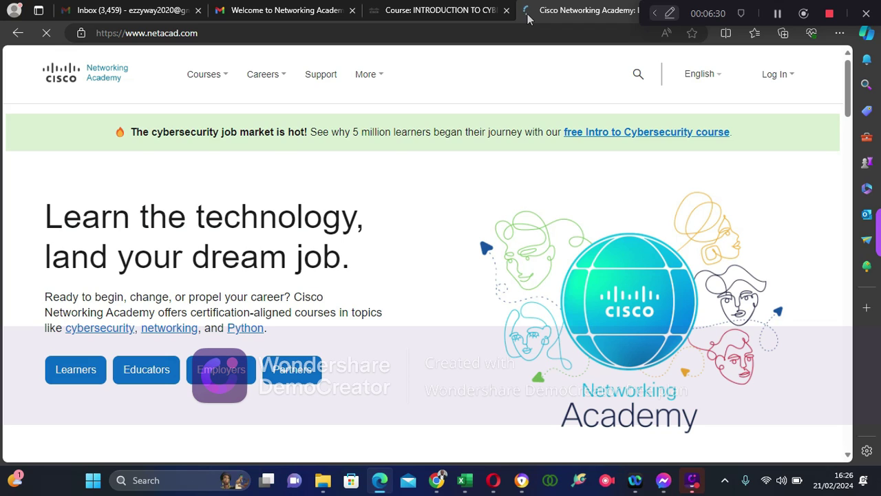
mouse_move(784, 97)
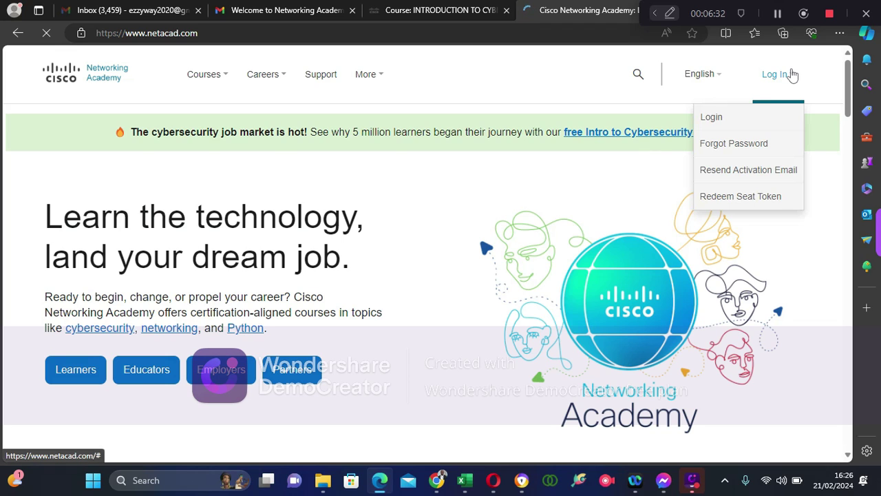
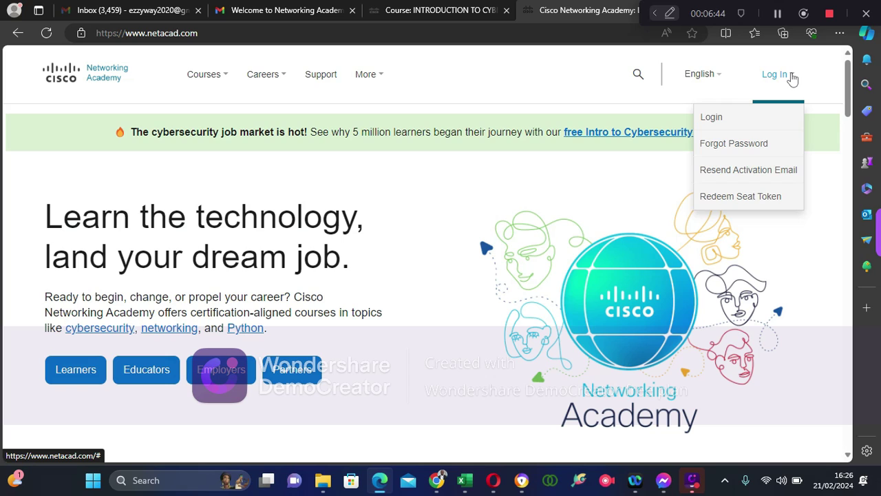
Resend the account activation email so the NetAcad account can be activated.
left_click(744, 176)
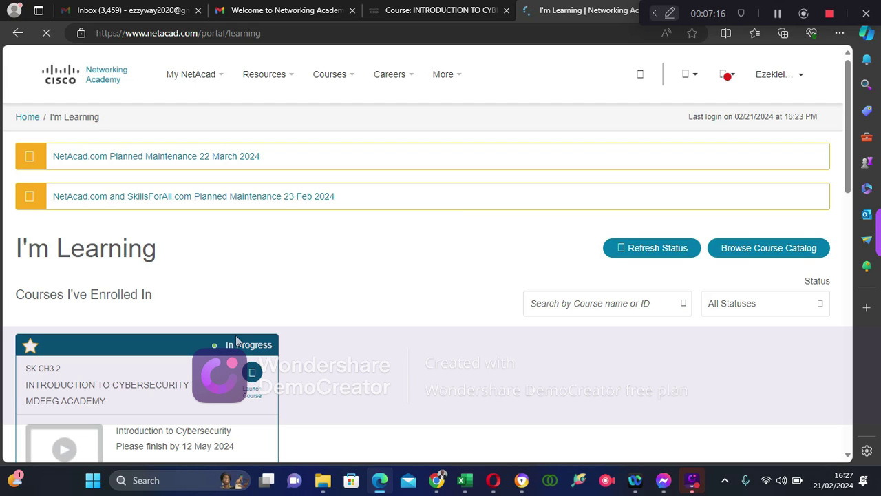
mouse_move(807, 101)
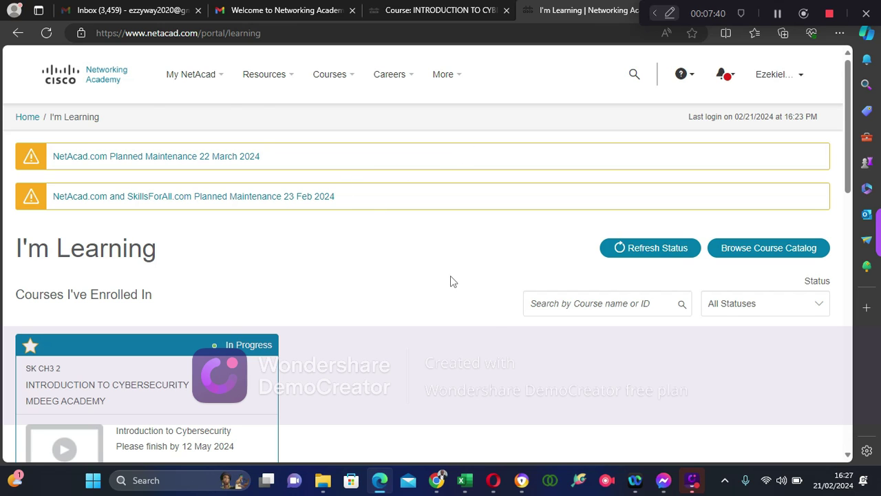
left_click(128, 10)
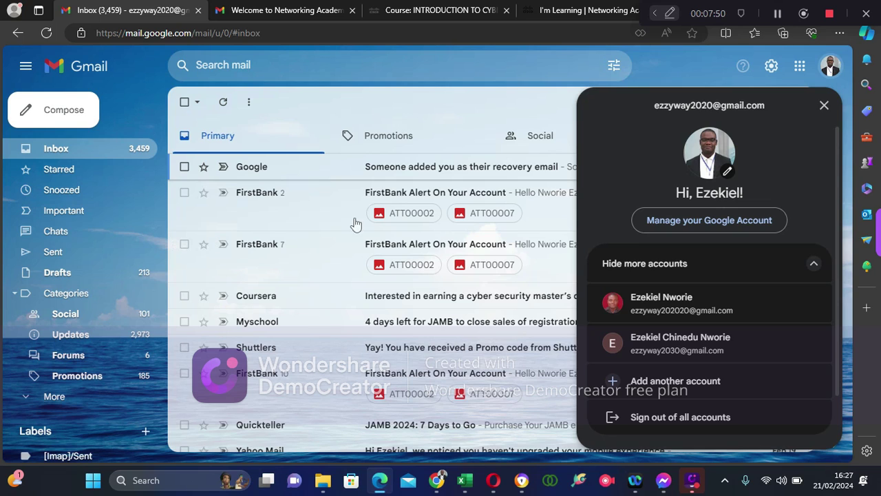
left_click(567, 9)
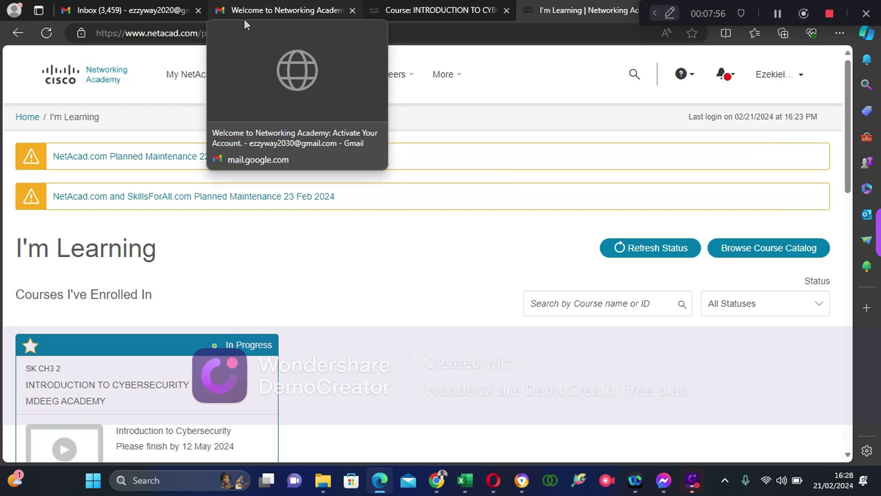
left_click(802, 74)
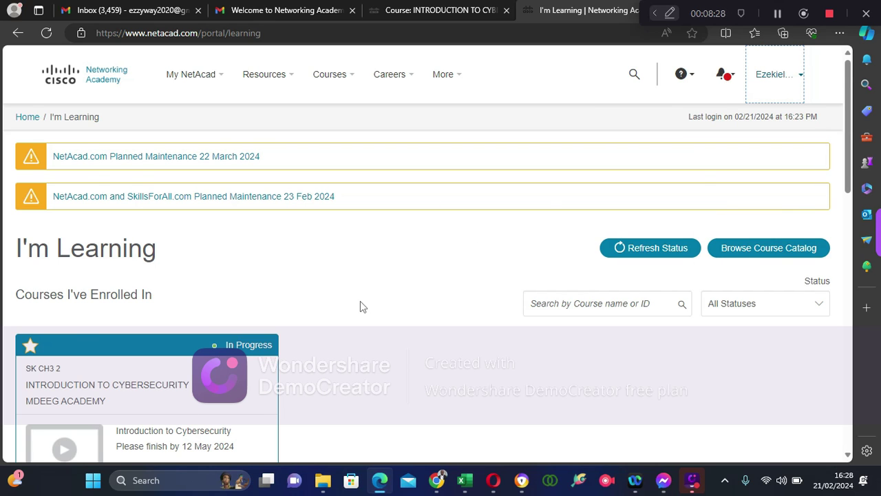
scroll(147, 363, "down", 10)
scroll(131, 367, "up", 10)
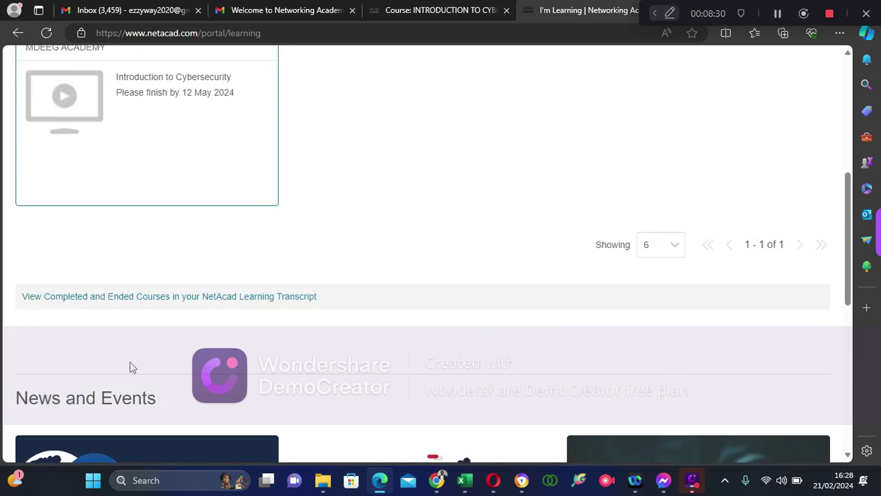
Launch Introduction to Cybersecurity, then go to Certificates/Letters from the account menu.
left_click(262, 252)
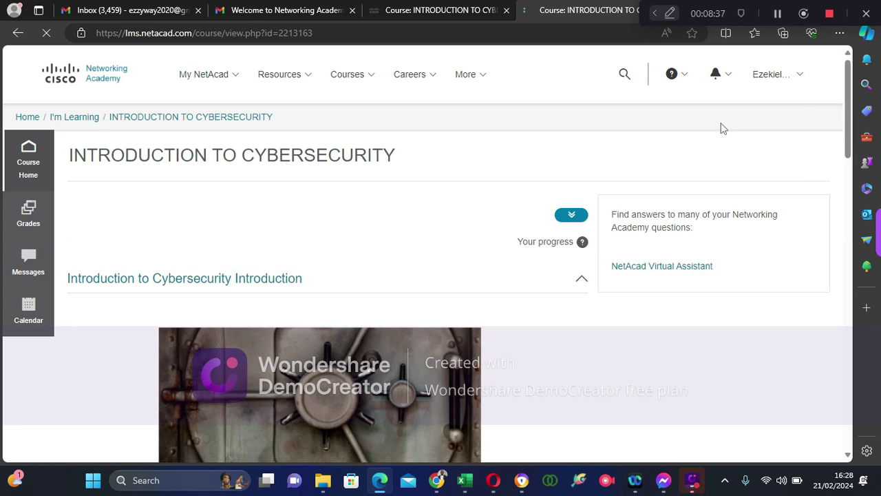
left_click(799, 81)
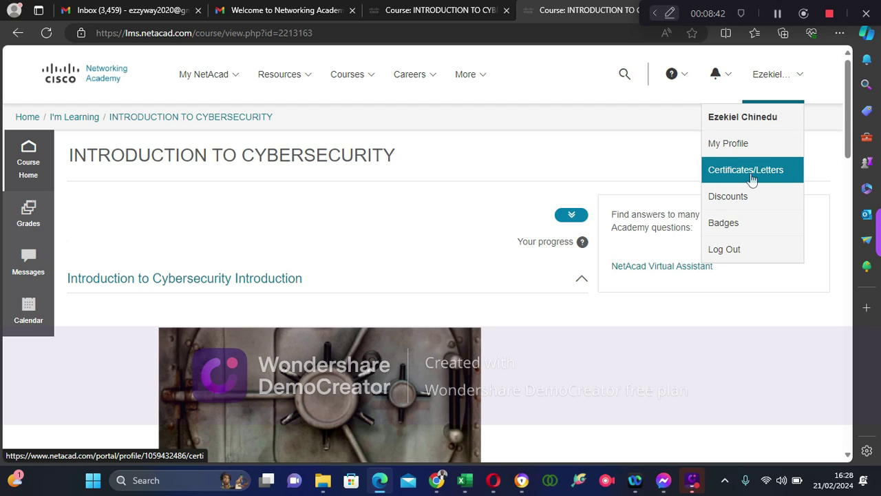
left_click(750, 177)
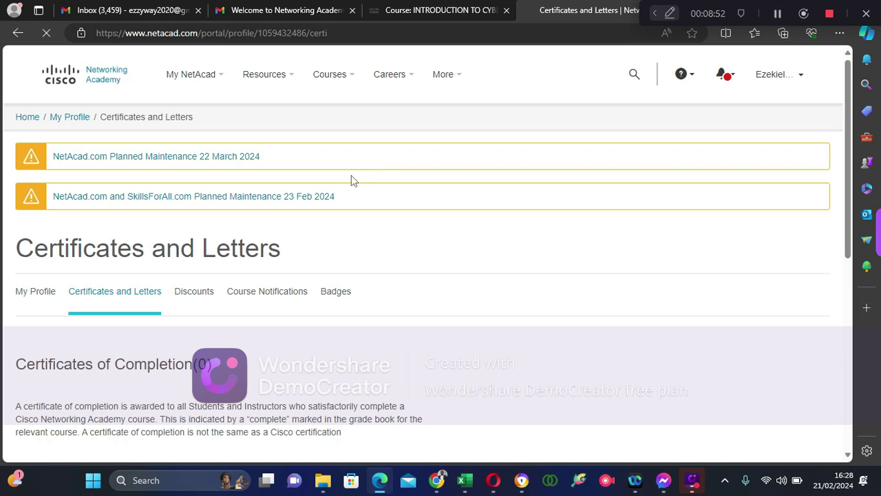
scroll(234, 313, "down", 2)
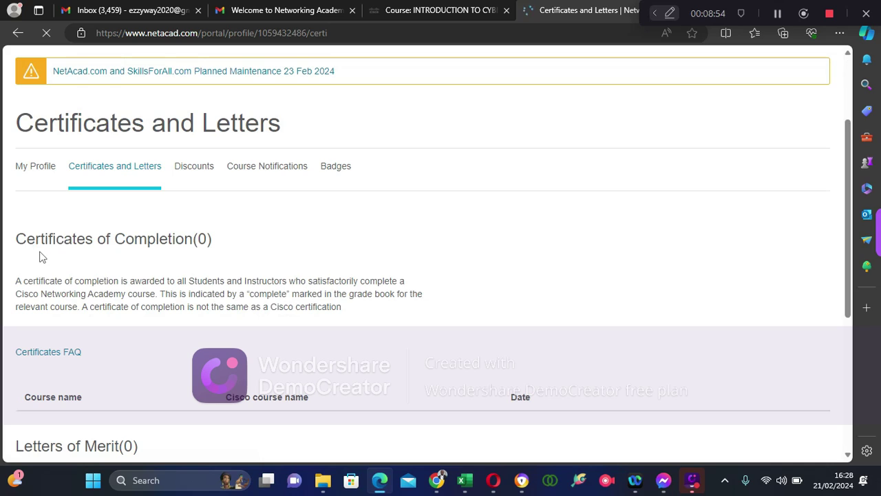
left_click_drag(21, 242, 201, 254)
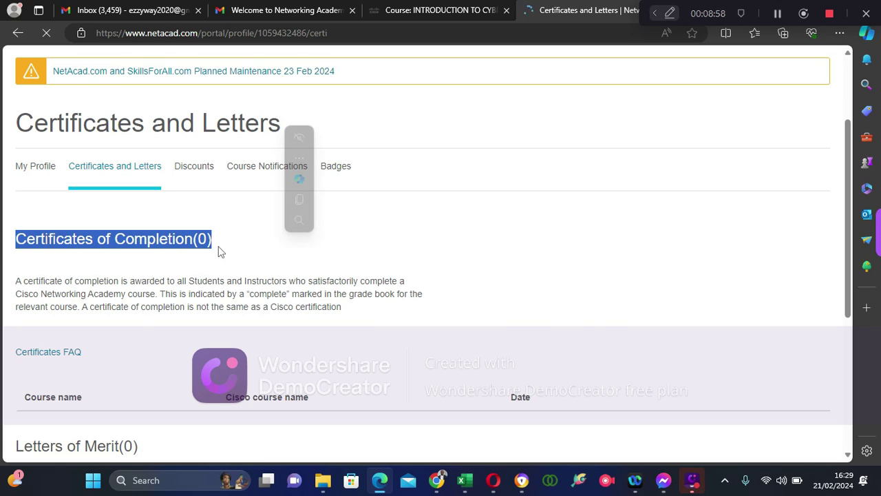
left_click(245, 246)
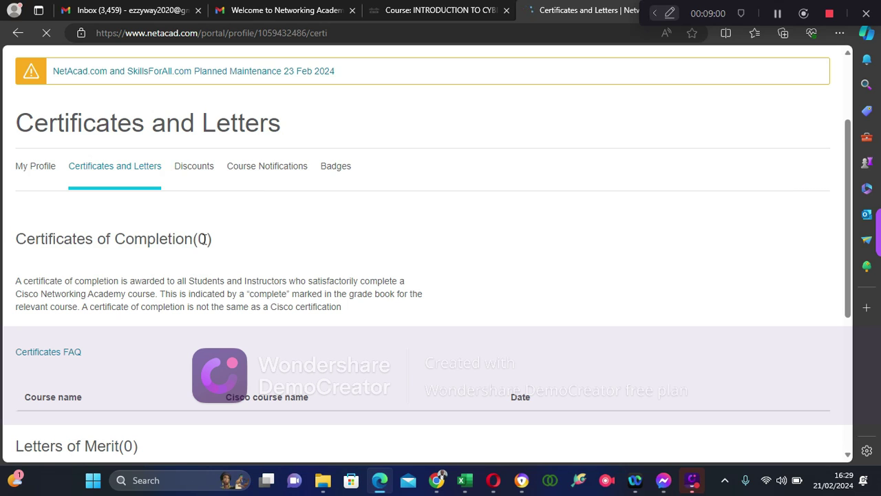
scroll(203, 238, "down", 2)
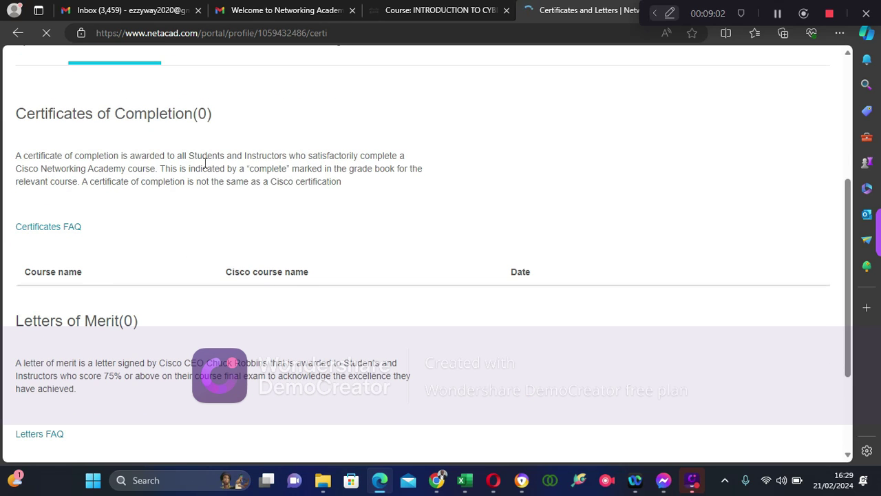